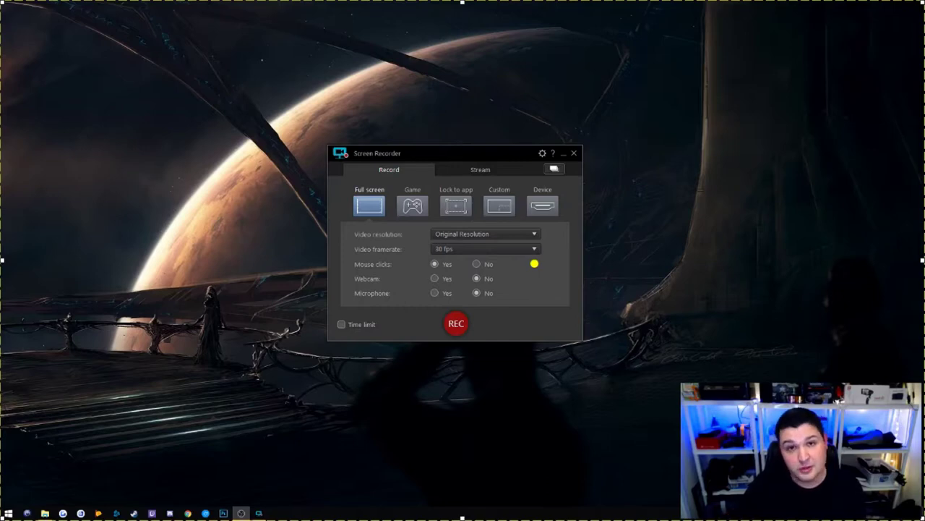
Step: Examine the video resolution and framerate options available for full-screen recording
{"action": "left_click_drag", "start_coordinate": [404, 152], "coordinate": [389, 172]}
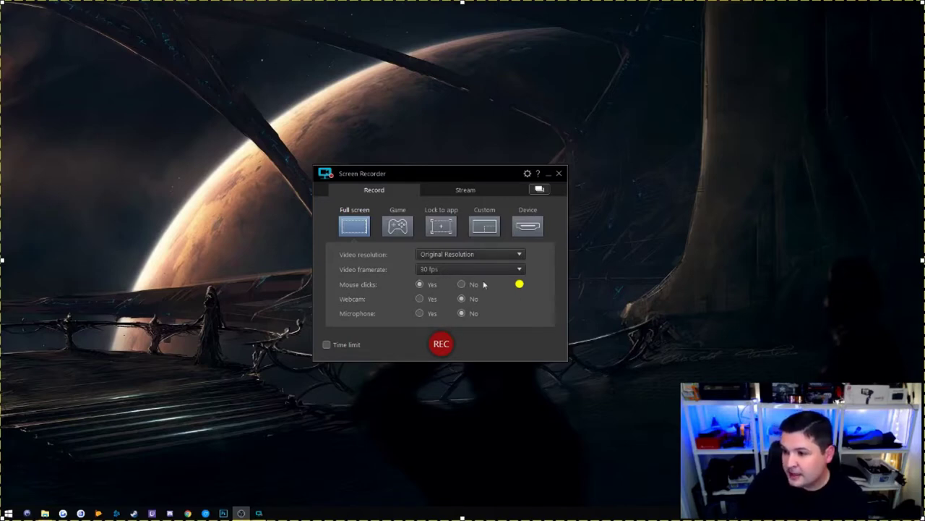
{"action": "left_click", "coordinate": [519, 256]}
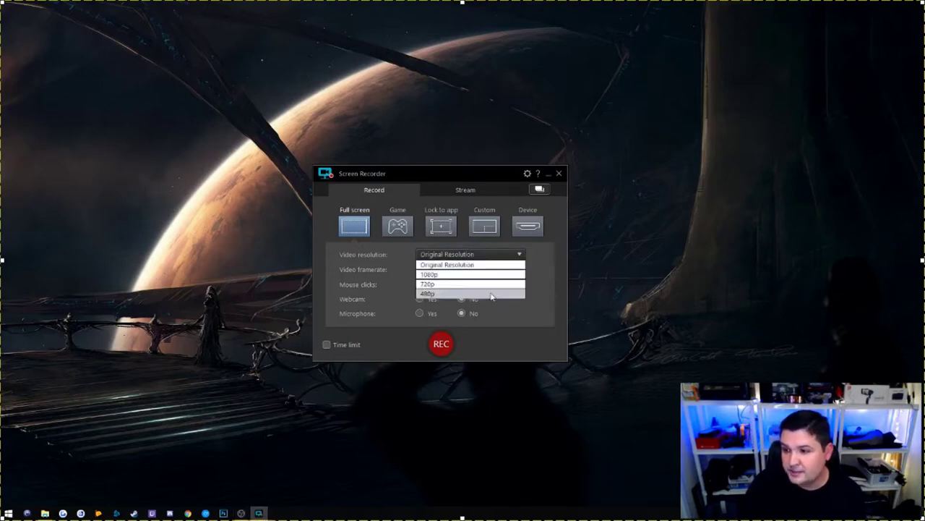
{"action": "left_click", "coordinate": [540, 262]}
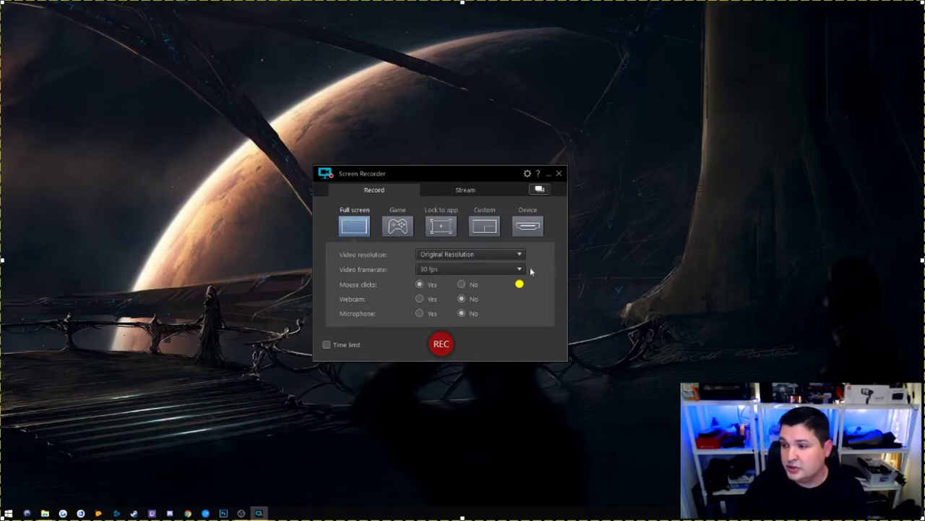
{"action": "left_click", "coordinate": [519, 254]}
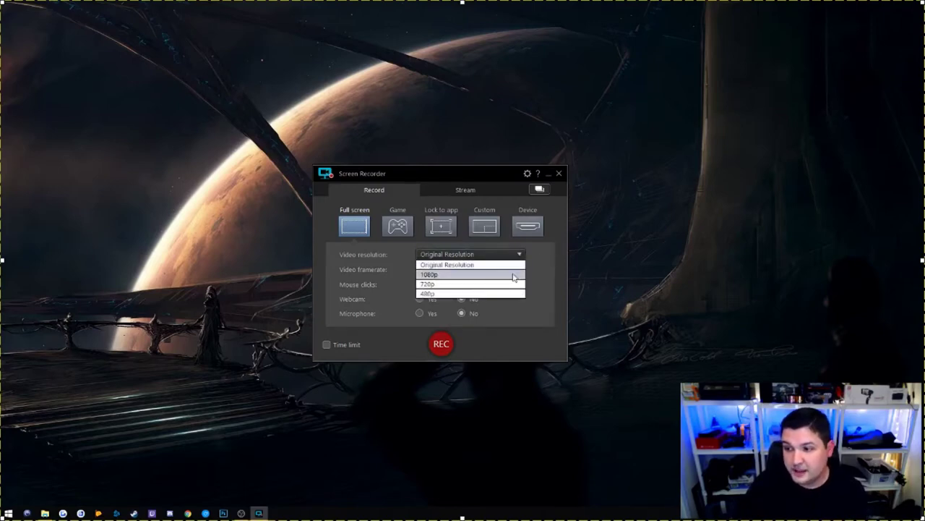
{"action": "left_click", "coordinate": [561, 281]}
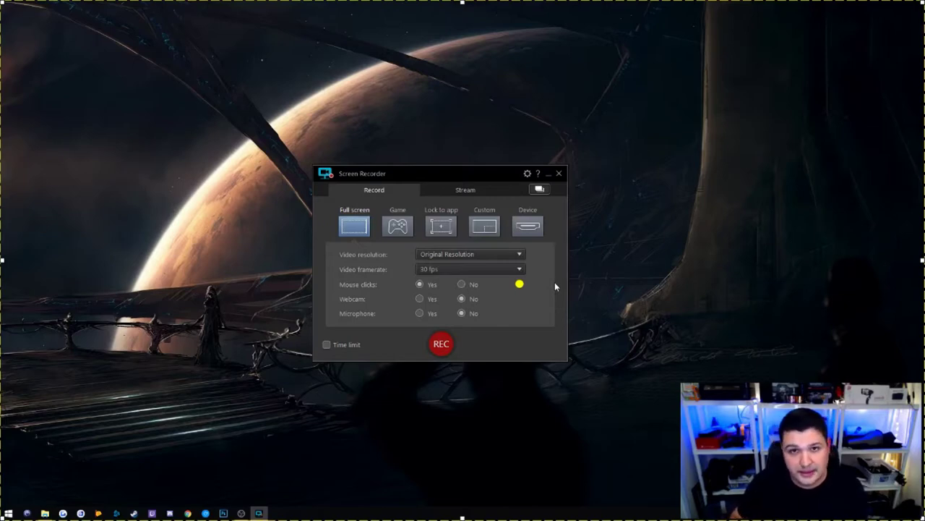
{"action": "left_click", "coordinate": [514, 272]}
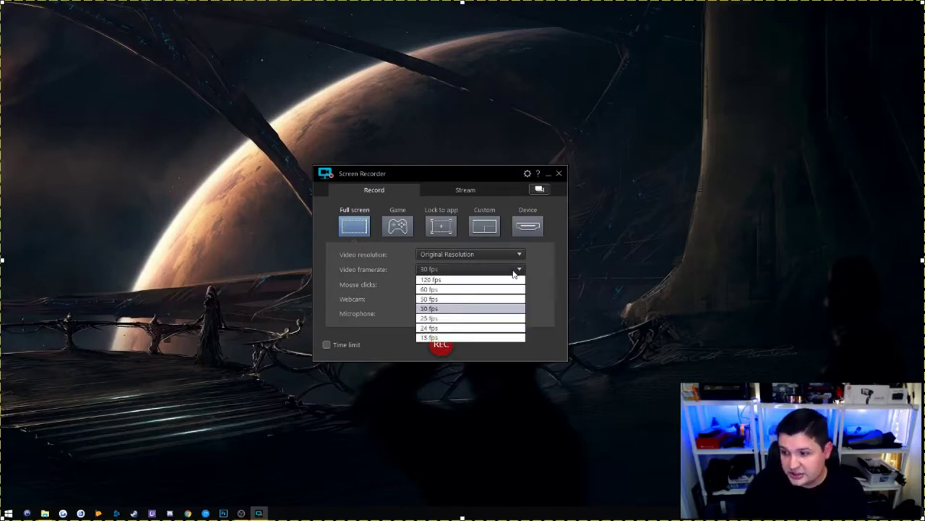
{"action": "left_click", "coordinate": [515, 271]}
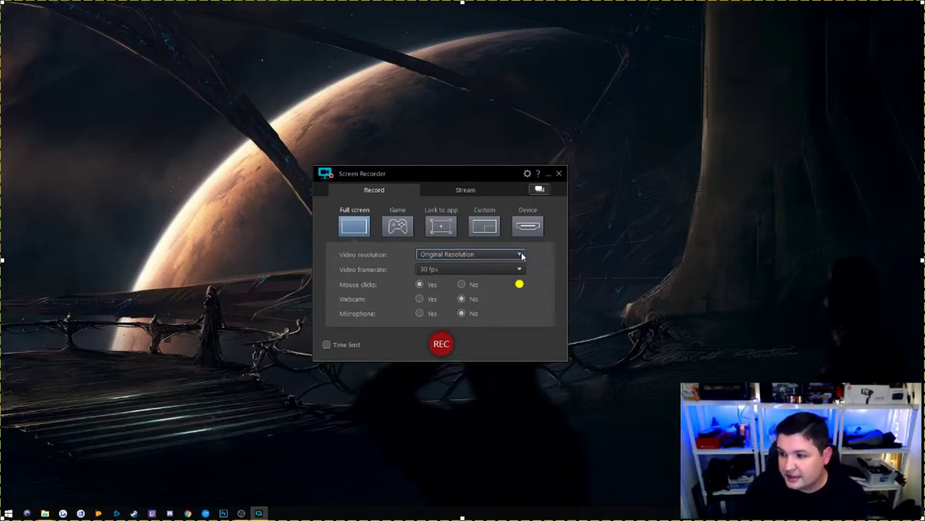
{"action": "left_click", "coordinate": [521, 255]}
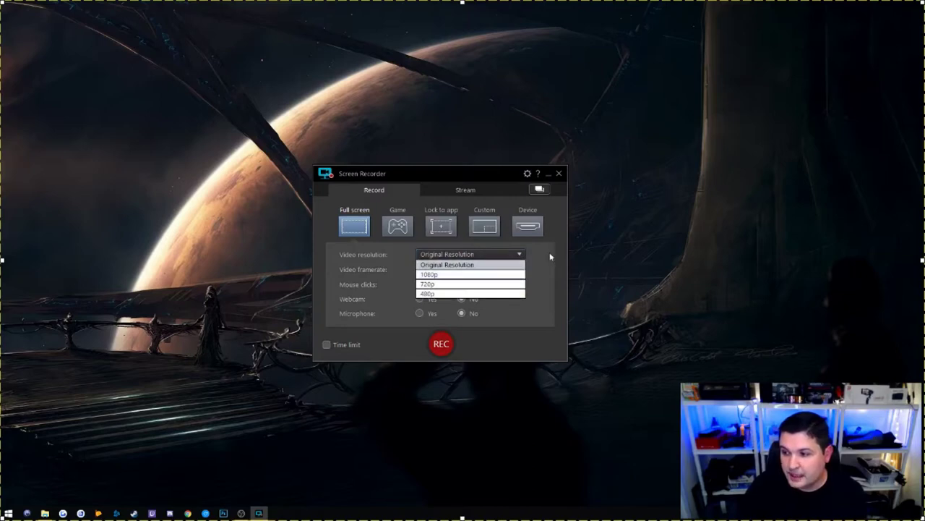
{"action": "left_click", "coordinate": [550, 256]}
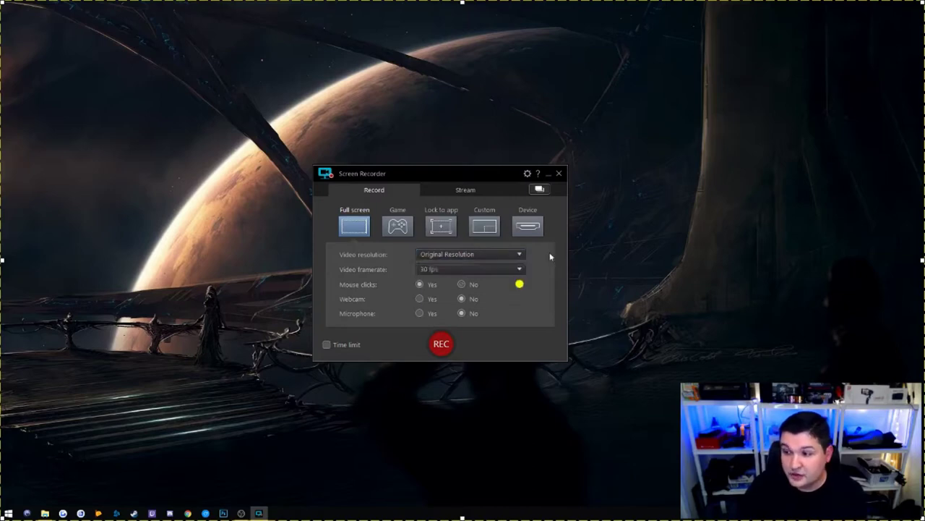
Step: Look over the highlight colours offered for mouse clicks in the recording
{"action": "left_click", "coordinate": [519, 285]}
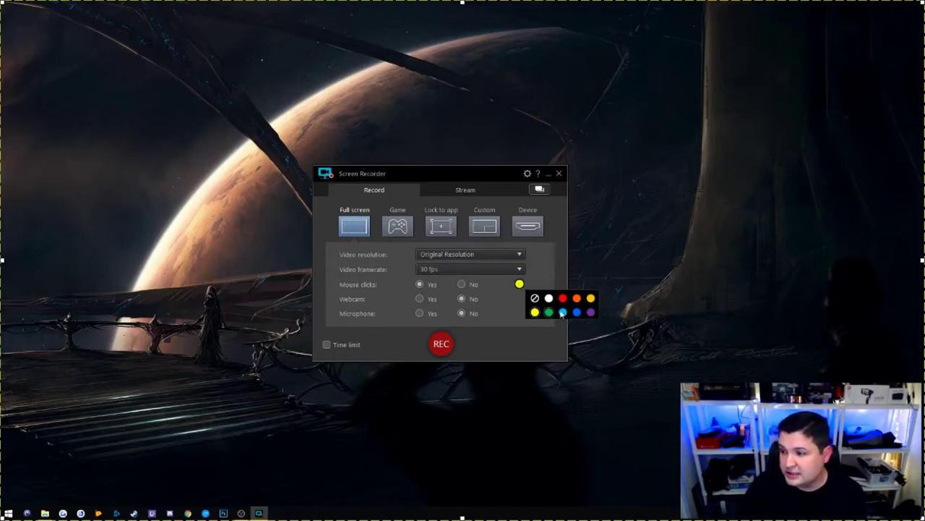
{"action": "left_click", "coordinate": [654, 242]}
{"action": "double_click", "coordinate": [654, 242]}
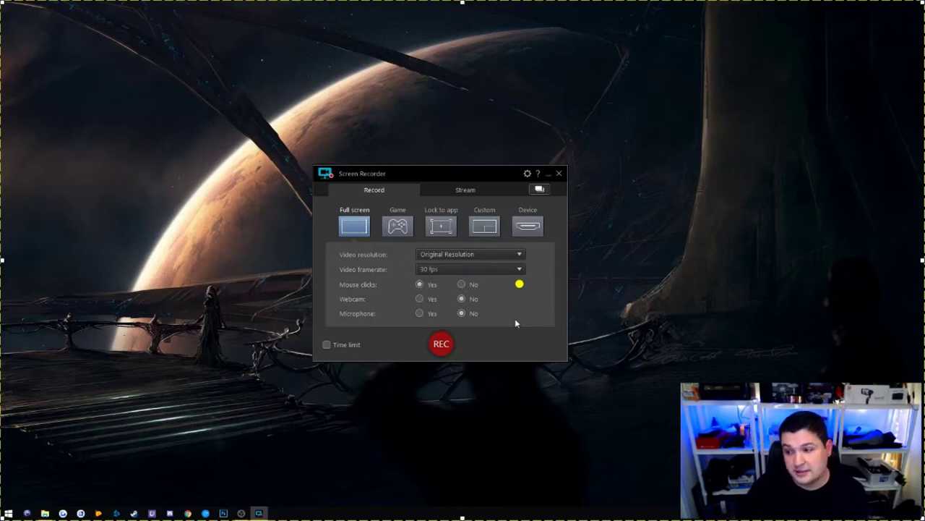
Step: Check the time limit option, leaving it off, and examine the applications that Game recording mode can capture
{"action": "left_click", "coordinate": [327, 345]}
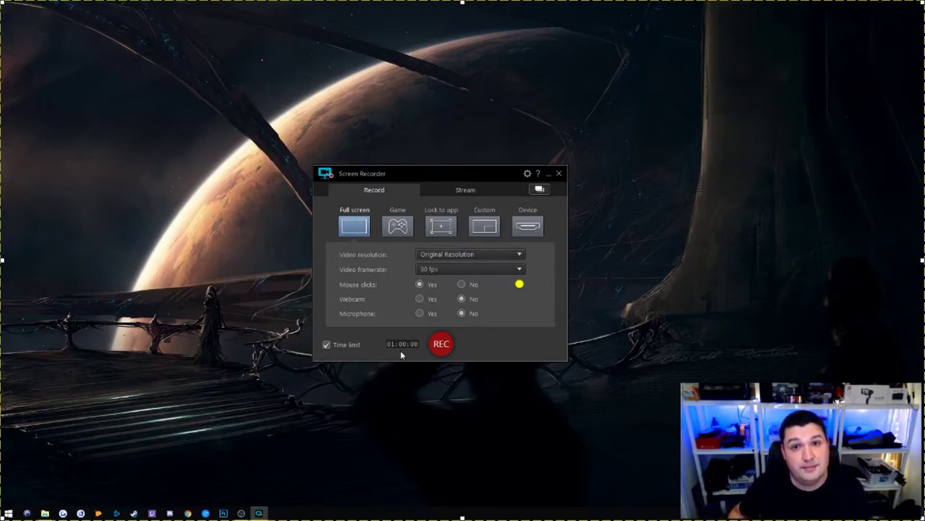
{"action": "left_click", "coordinate": [398, 230]}
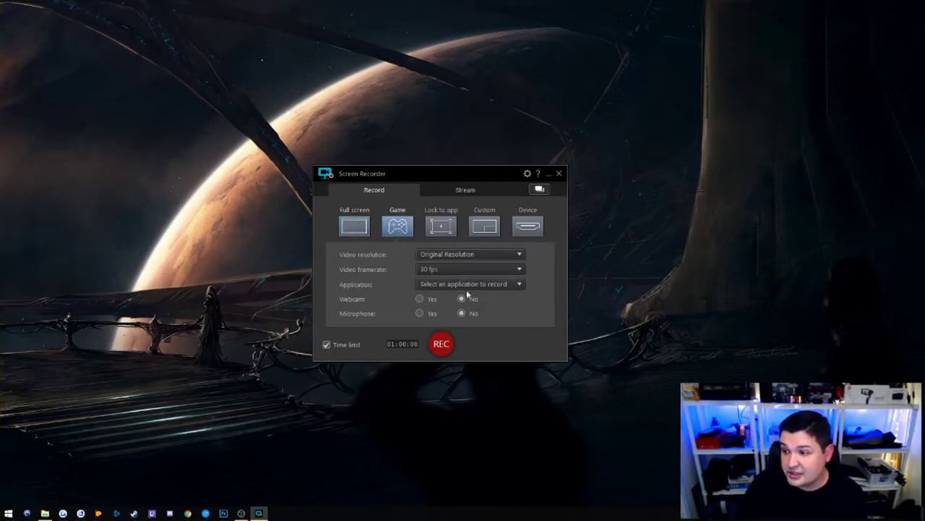
{"action": "left_click", "coordinate": [511, 283]}
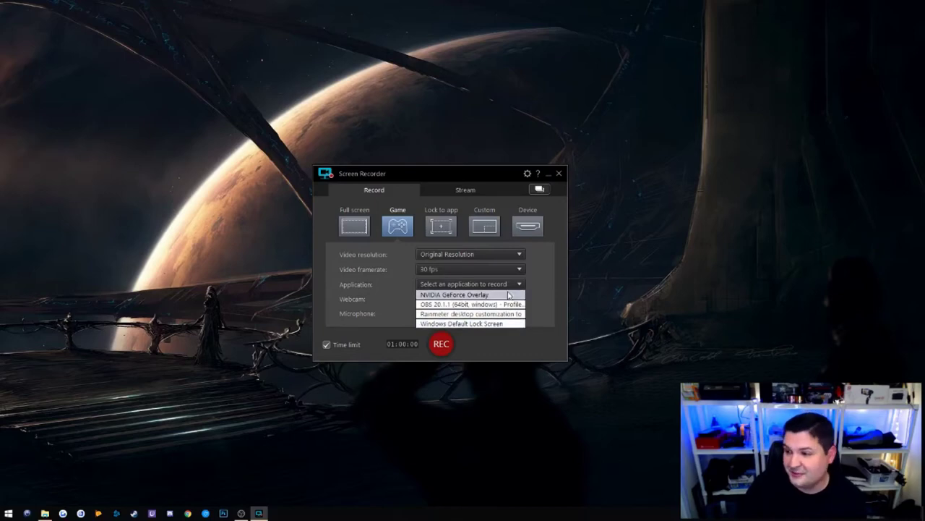
{"action": "left_click", "coordinate": [555, 293]}
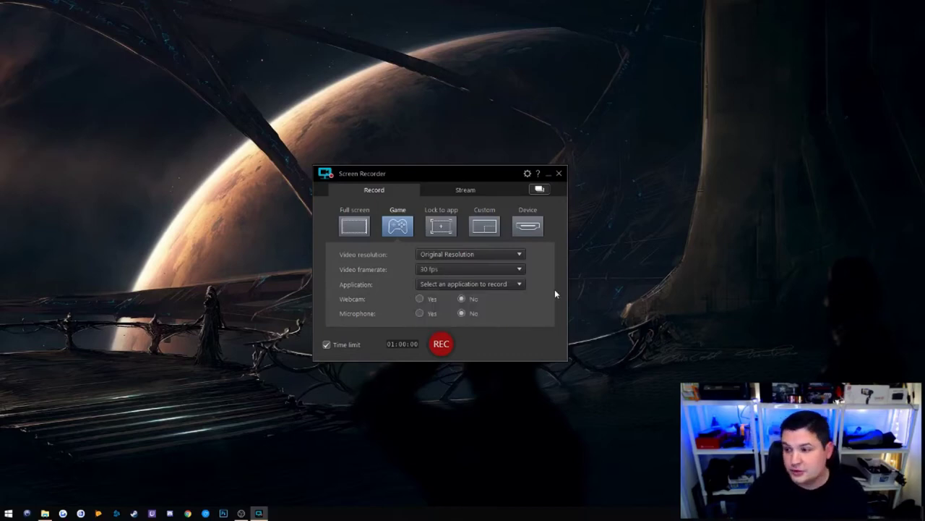
{"action": "left_click", "coordinate": [327, 345]}
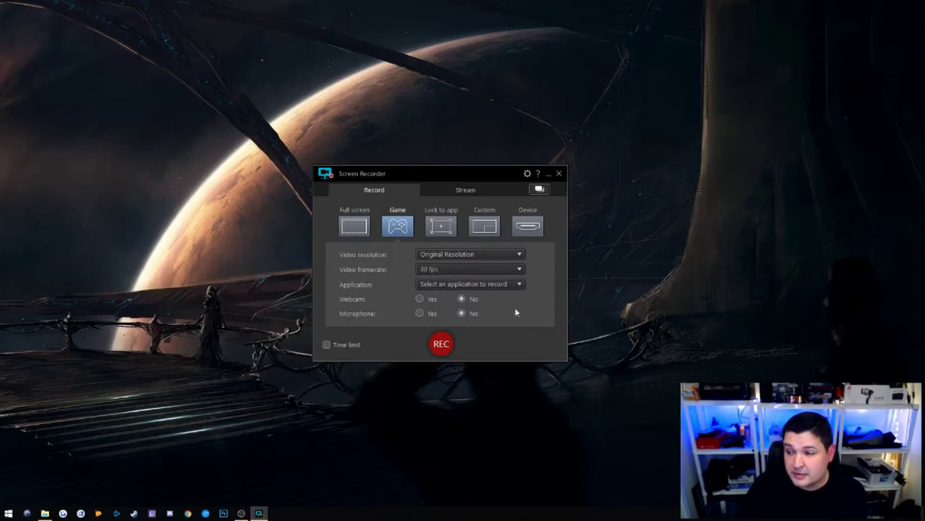
Step: Preview Lock to app mode, and define a custom recording area enlarged to about 1330 × 799 pixels
{"action": "left_click", "coordinate": [442, 226]}
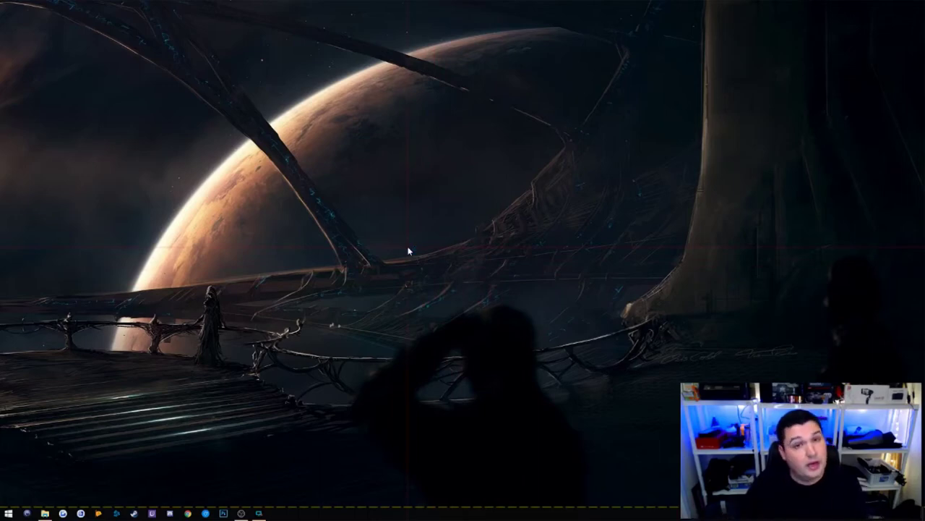
{"action": "left_click", "coordinate": [484, 226]}
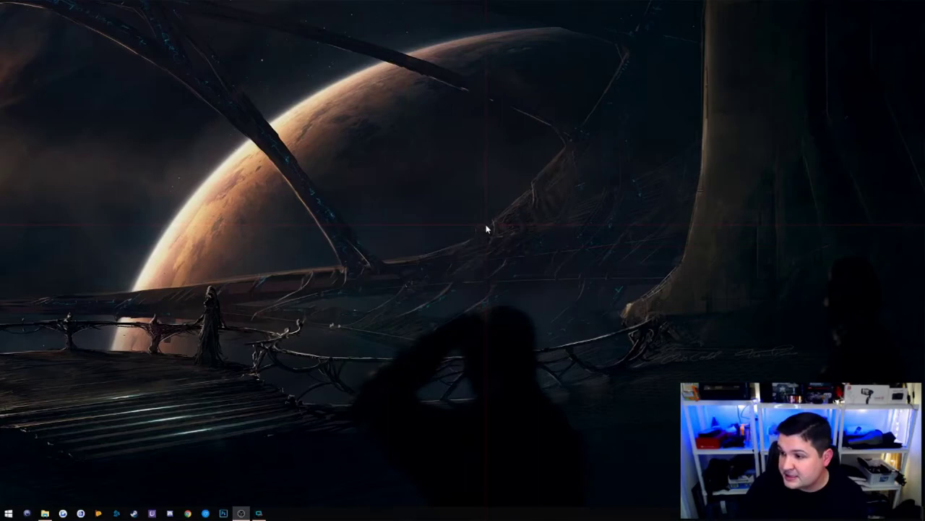
{"action": "left_click_drag", "start_coordinate": [219, 129], "coordinate": [759, 407]}
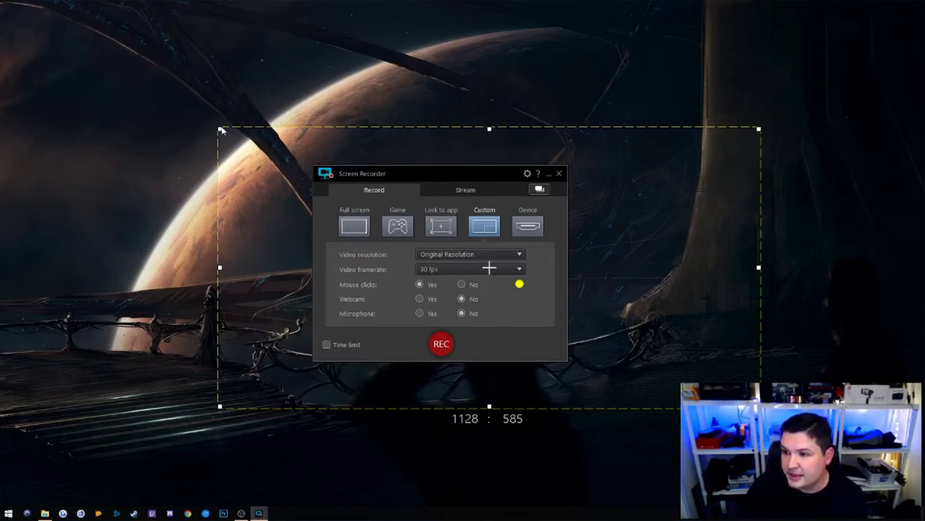
{"action": "left_click_drag", "start_coordinate": [221, 130], "coordinate": [165, 79]}
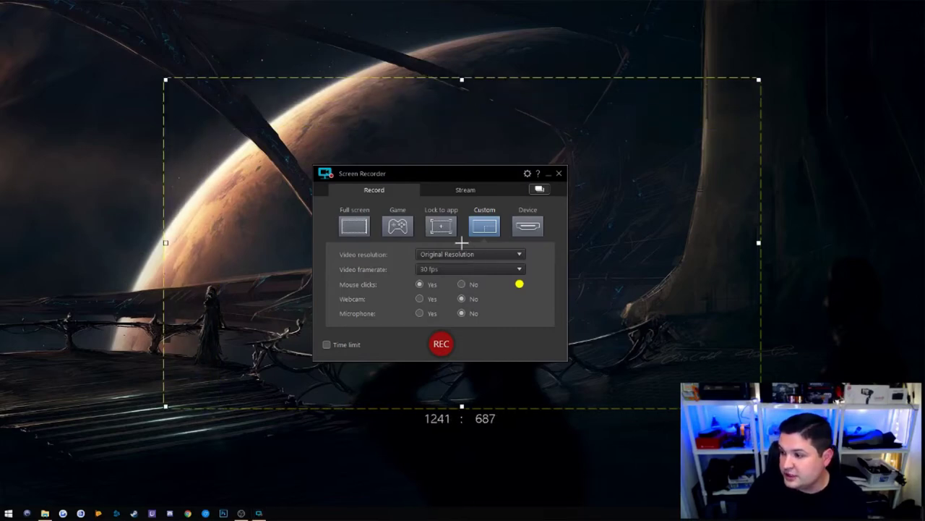
{"action": "left_click_drag", "start_coordinate": [759, 406], "coordinate": [802, 460]}
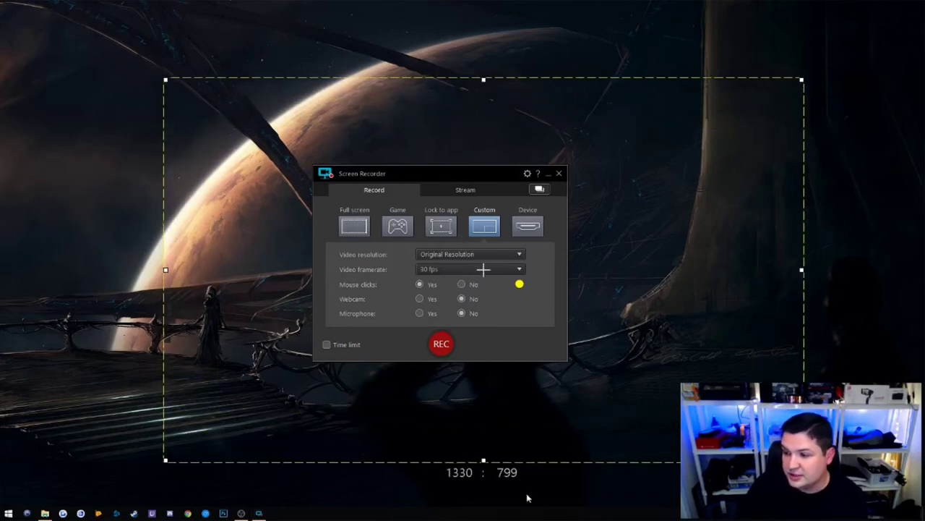
{"action": "double_click", "coordinate": [463, 449]}
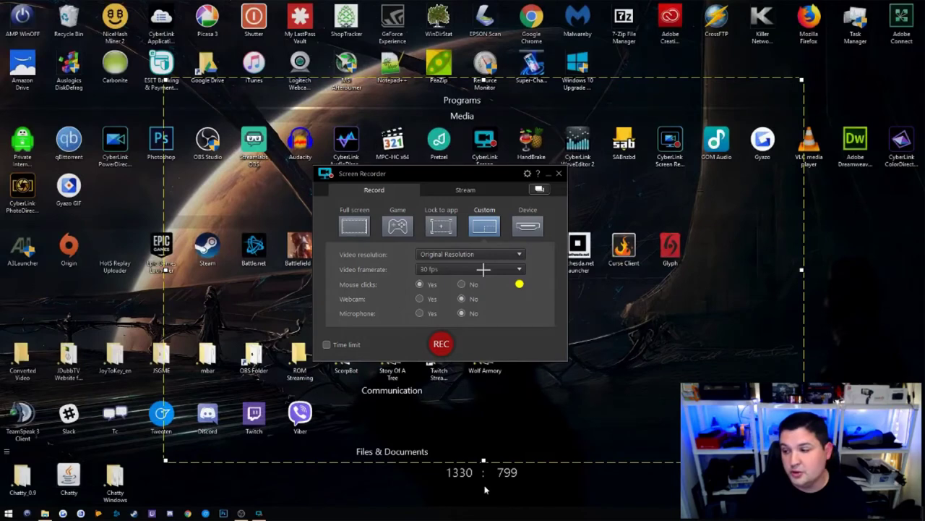
Step: Switch to Device recording mode and check the choice of input devices
{"action": "left_click", "coordinate": [528, 226]}
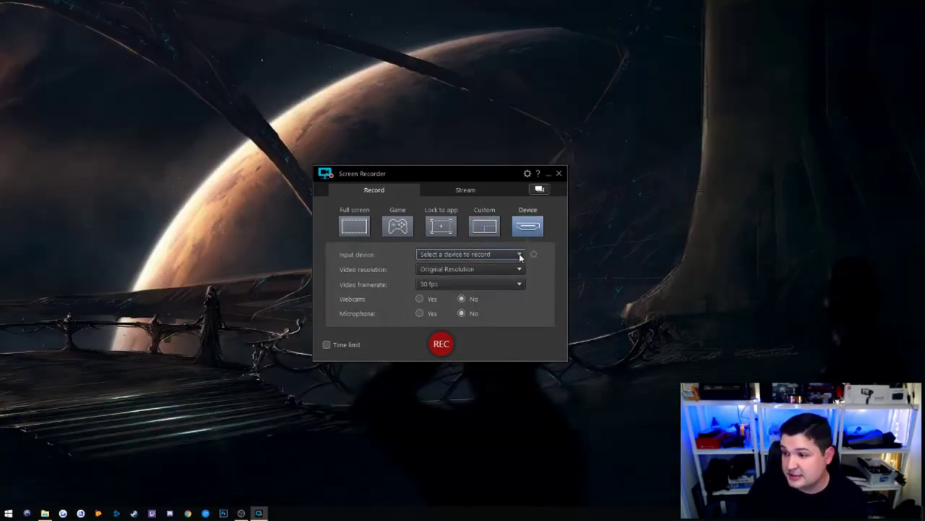
{"action": "left_click", "coordinate": [519, 255]}
{"action": "left_click", "coordinate": [511, 256]}
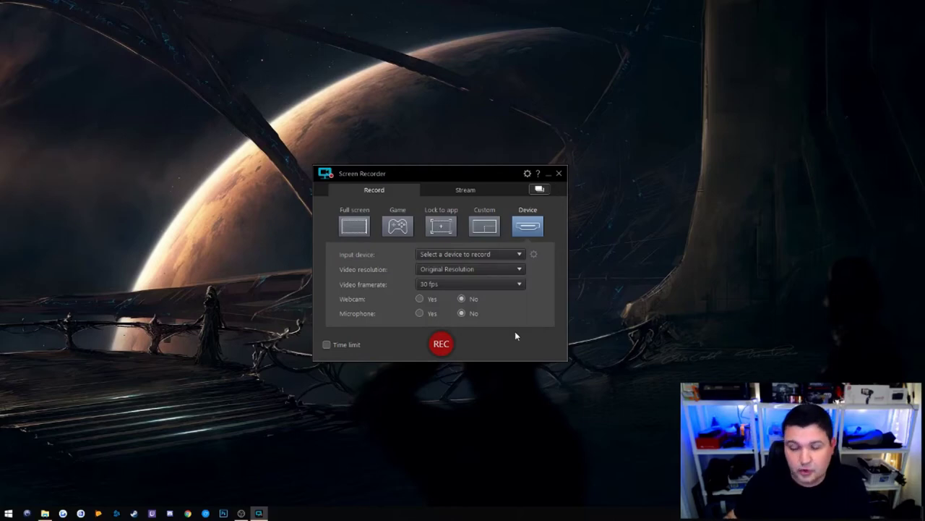
Step: In the streaming settings, compare the platforms and view the Twitch and YouTube authorization requests, cancelling both
{"action": "left_click", "coordinate": [465, 190]}
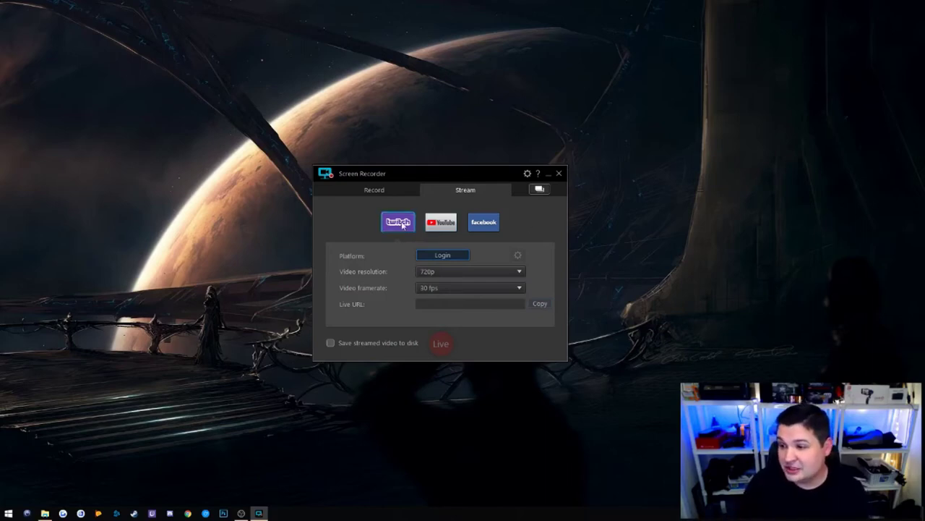
{"action": "left_click", "coordinate": [481, 224]}
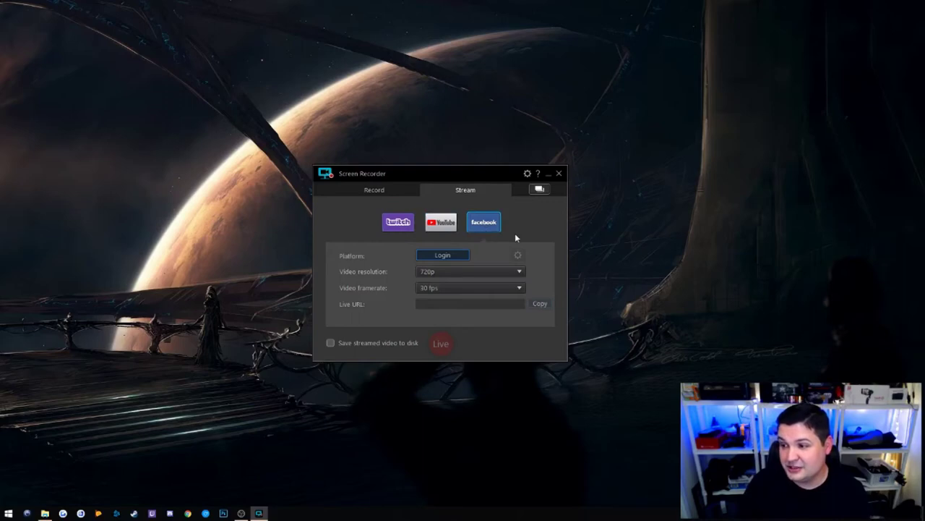
{"action": "left_click", "coordinate": [394, 224]}
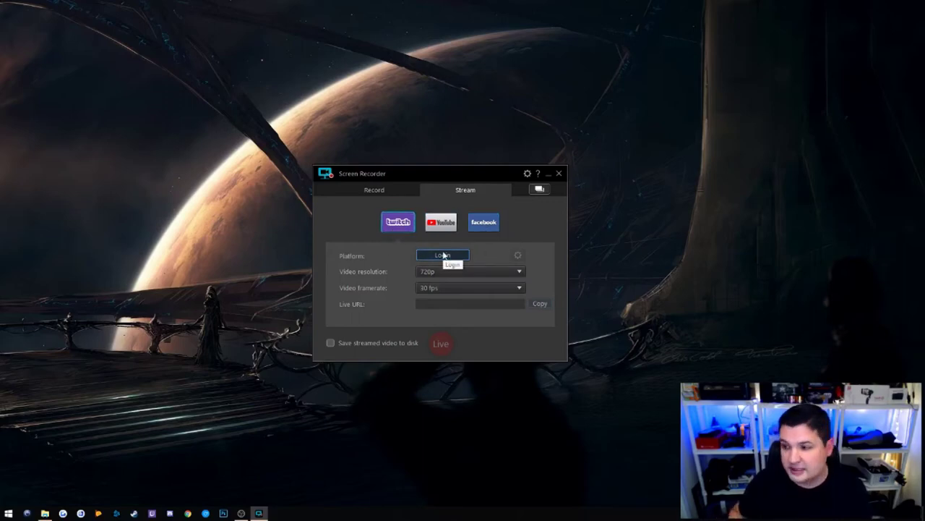
{"action": "left_click", "coordinate": [442, 255]}
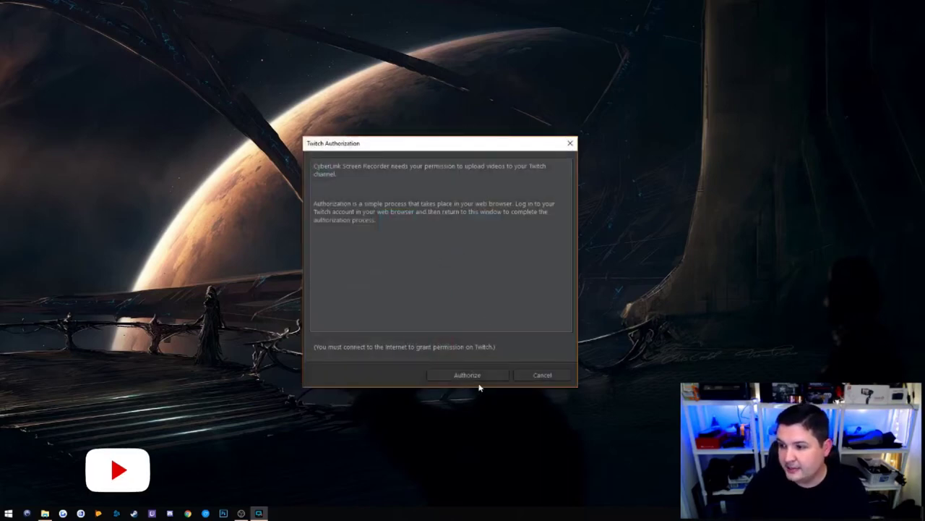
{"action": "left_click", "coordinate": [537, 378]}
{"action": "left_click", "coordinate": [447, 256]}
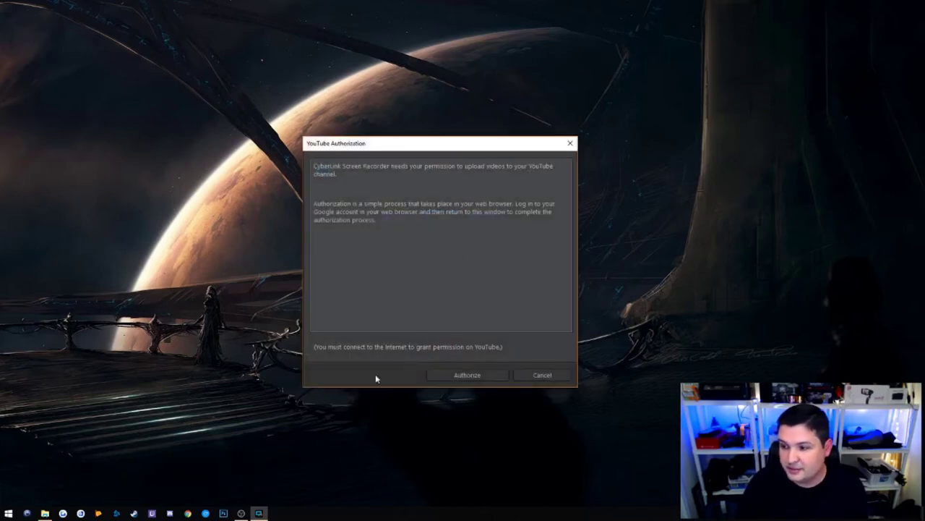
{"action": "left_click", "coordinate": [543, 375]}
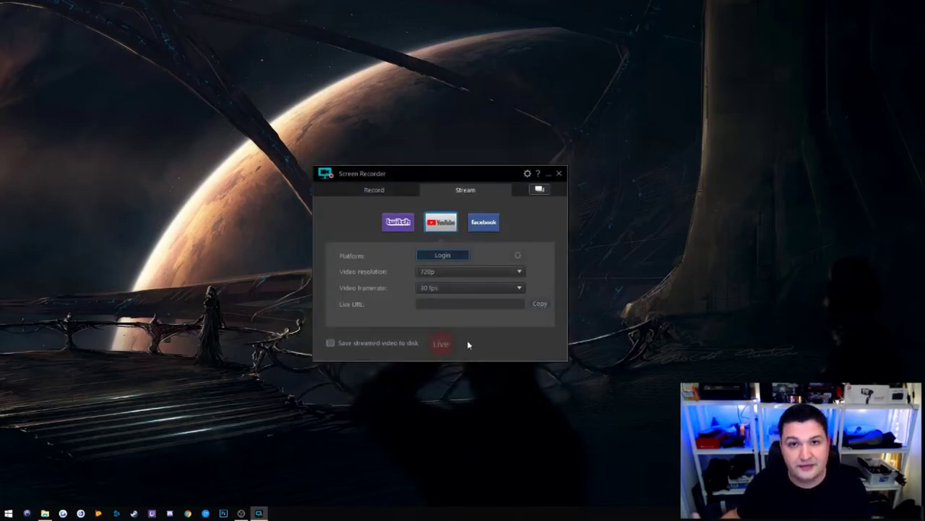
Step: Review the YouTube stream's resolution, framerate and save-to-disk options, keeping the resolution at 720p and the framerate at 30 fps
{"action": "left_click", "coordinate": [495, 273]}
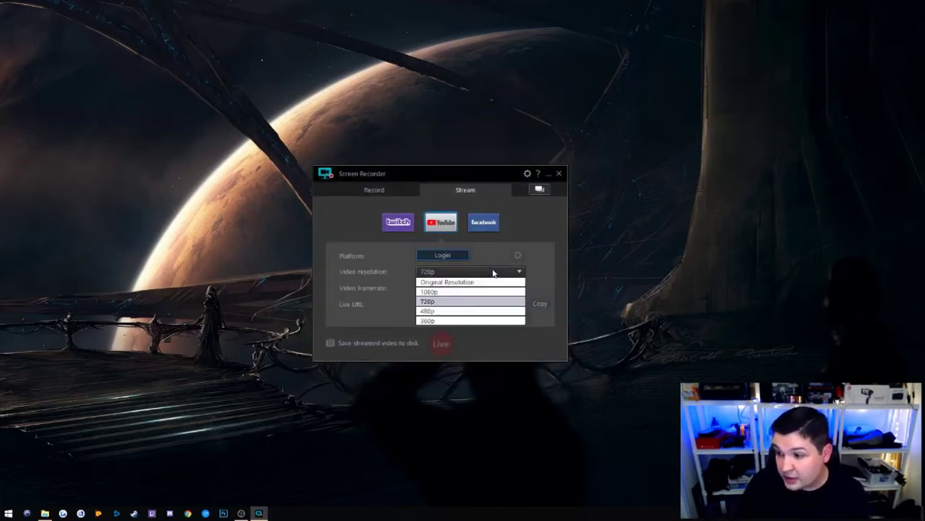
{"action": "left_click", "coordinate": [481, 300]}
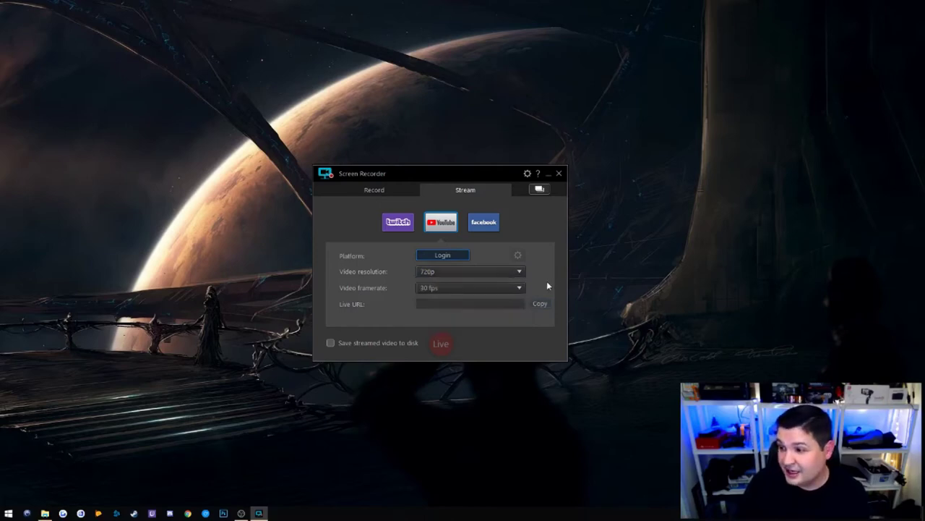
{"action": "left_click", "coordinate": [465, 288]}
{"action": "left_click", "coordinate": [515, 315]}
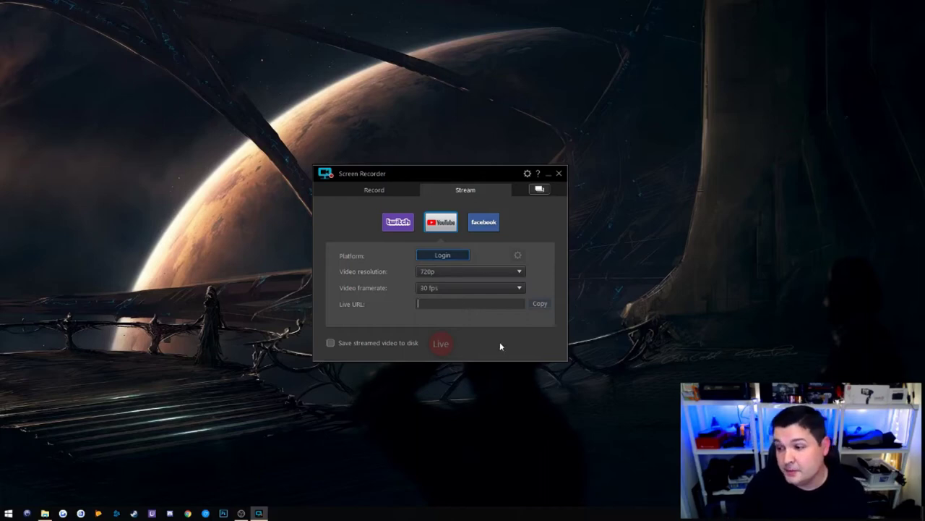
{"action": "left_click", "coordinate": [331, 344]}
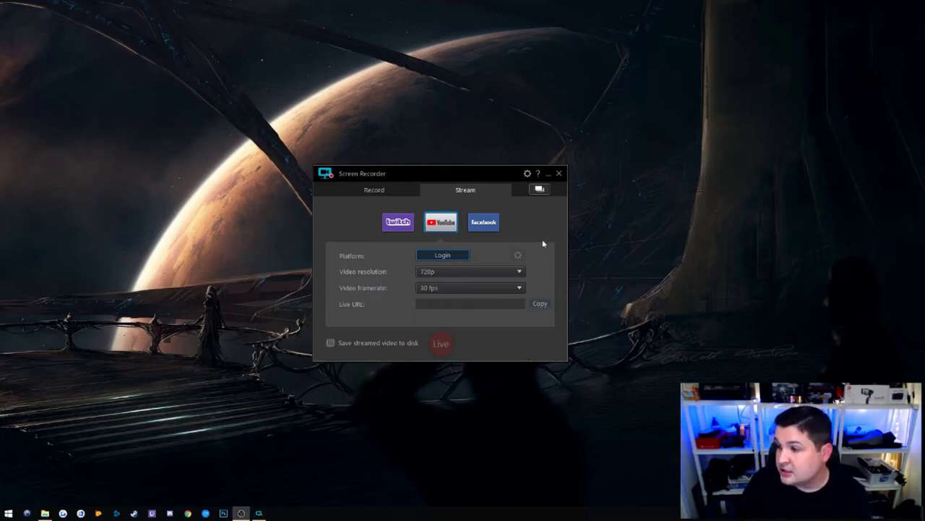
Step: Open the preferences, move the dialog clear of the recorder window, and review the General, File and Video settings
{"action": "left_click", "coordinate": [530, 175]}
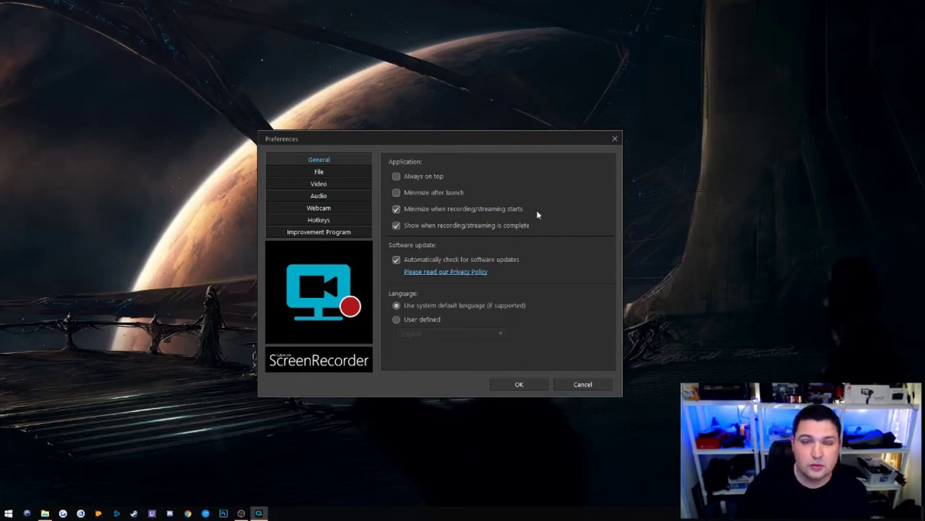
{"action": "left_click_drag", "start_coordinate": [486, 142], "coordinate": [671, 134]}
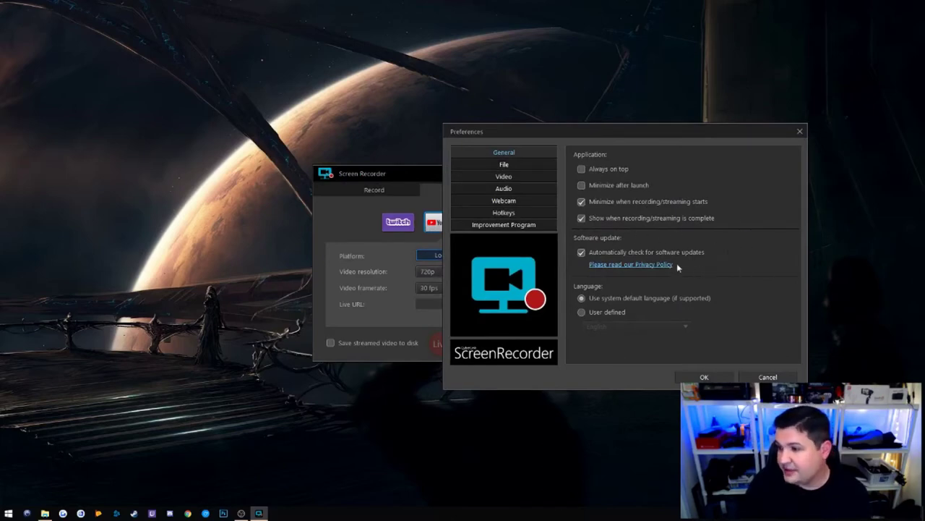
{"action": "left_click", "coordinate": [537, 164]}
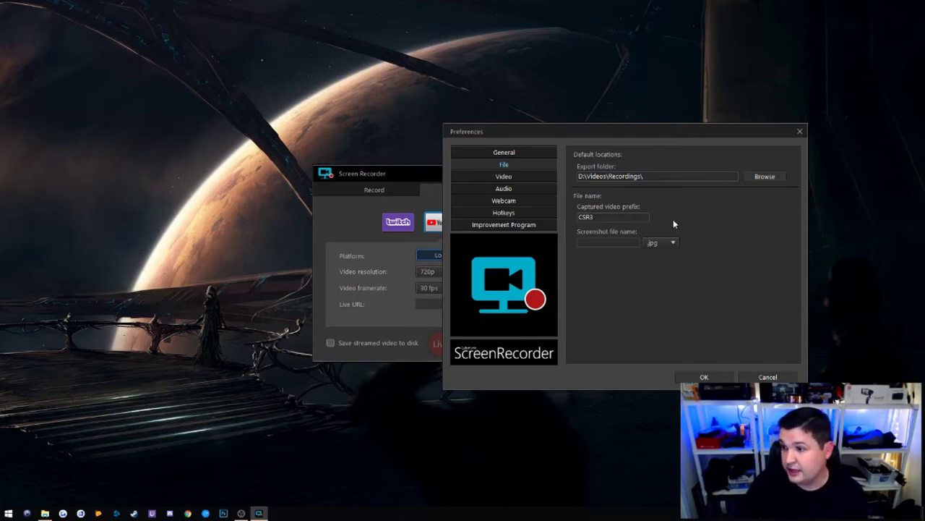
{"action": "left_click", "coordinate": [523, 177]}
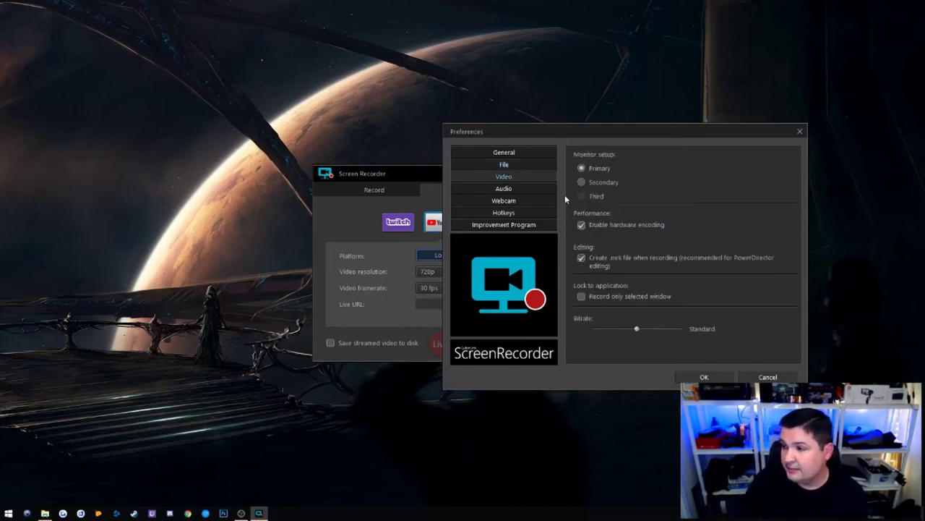
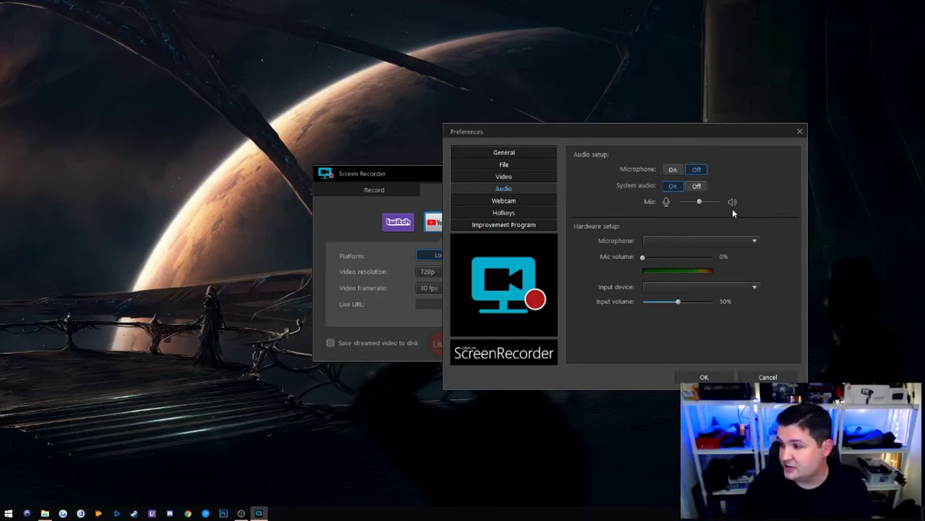
Step: In the audio preferences, check the choices of microphone and input device without selecting any
{"action": "left_click", "coordinate": [756, 240]}
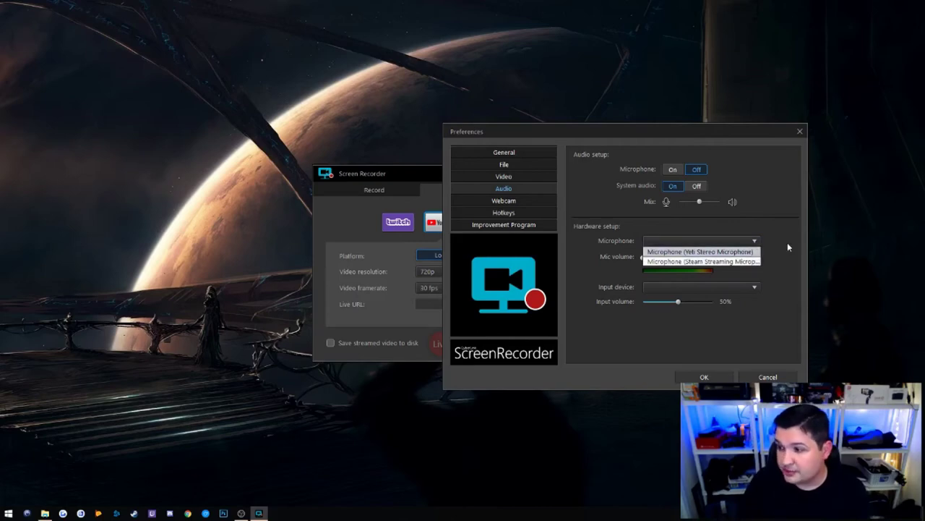
{"action": "left_click", "coordinate": [787, 243]}
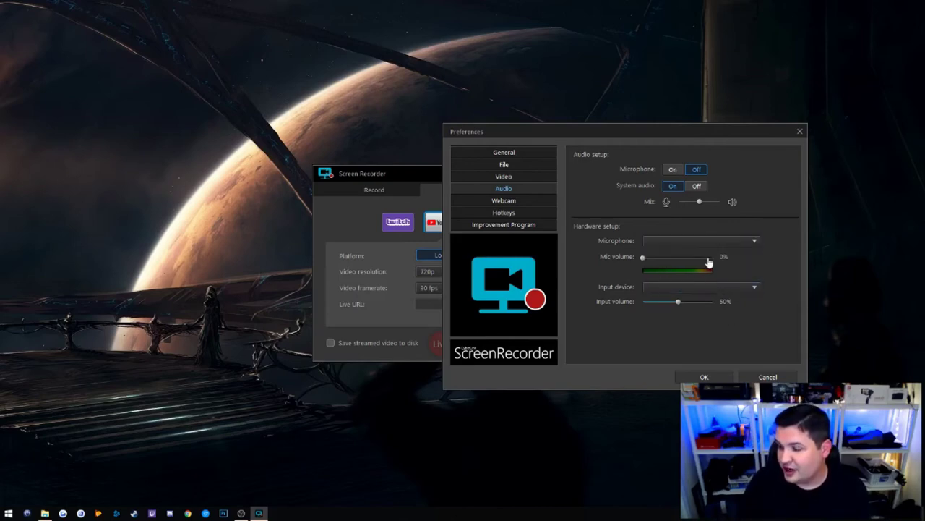
{"action": "left_click", "coordinate": [717, 288]}
{"action": "left_click", "coordinate": [725, 289]}
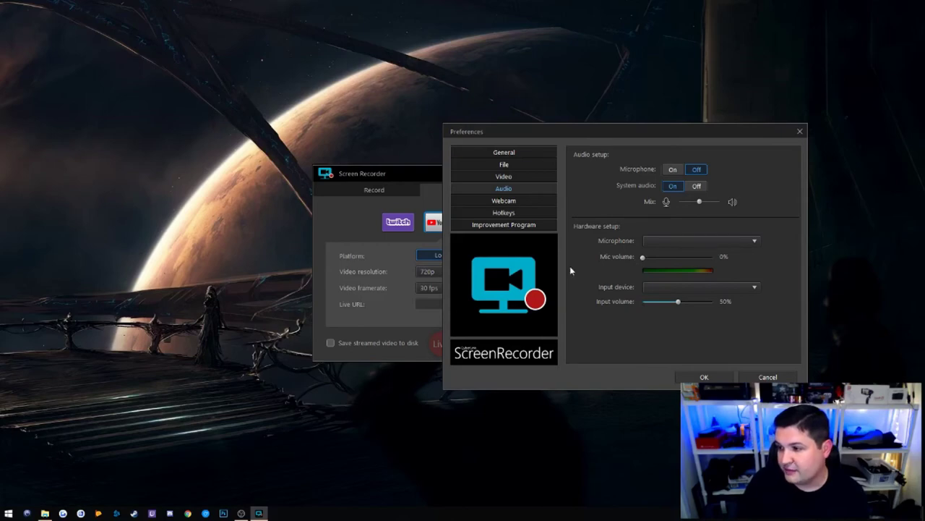
Step: Review the Webcam, Hotkeys and Improvement Program preferences, declining to retry the webcam connection
{"action": "left_click", "coordinate": [527, 205]}
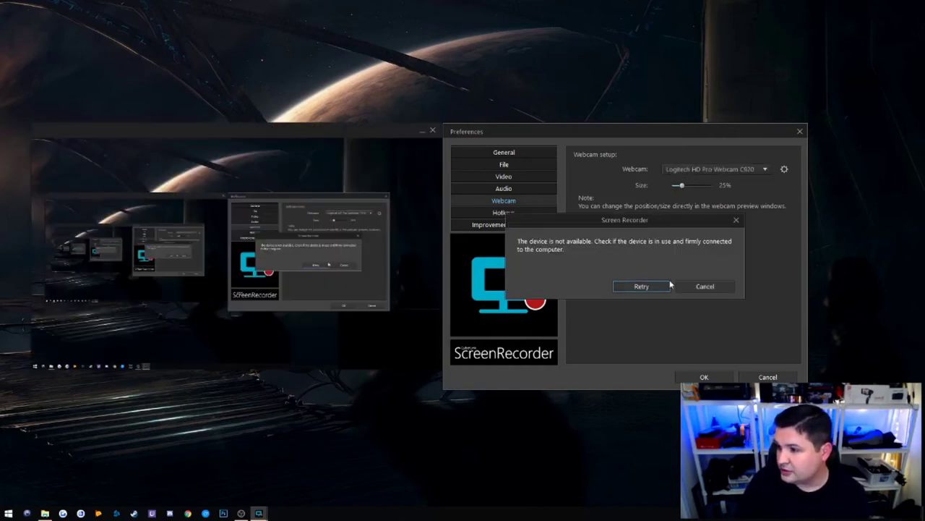
{"action": "left_click", "coordinate": [711, 287]}
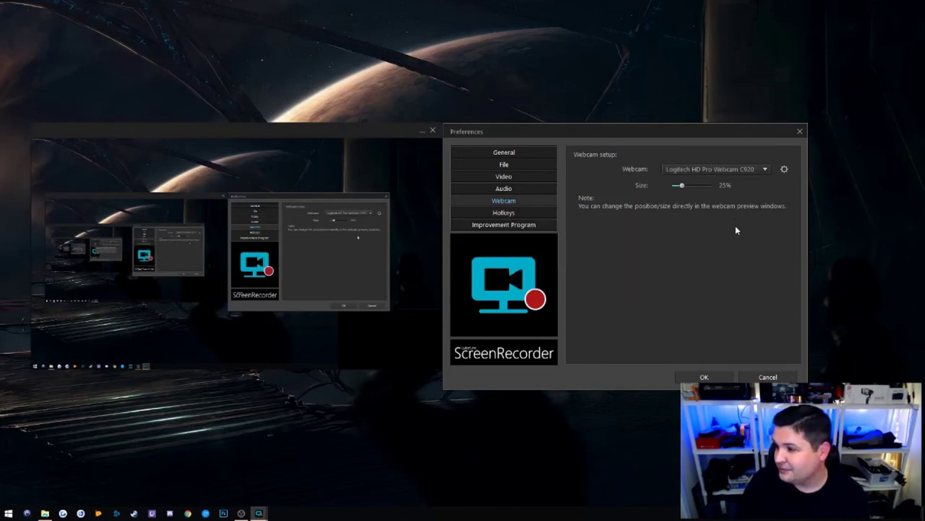
{"action": "left_click", "coordinate": [505, 213]}
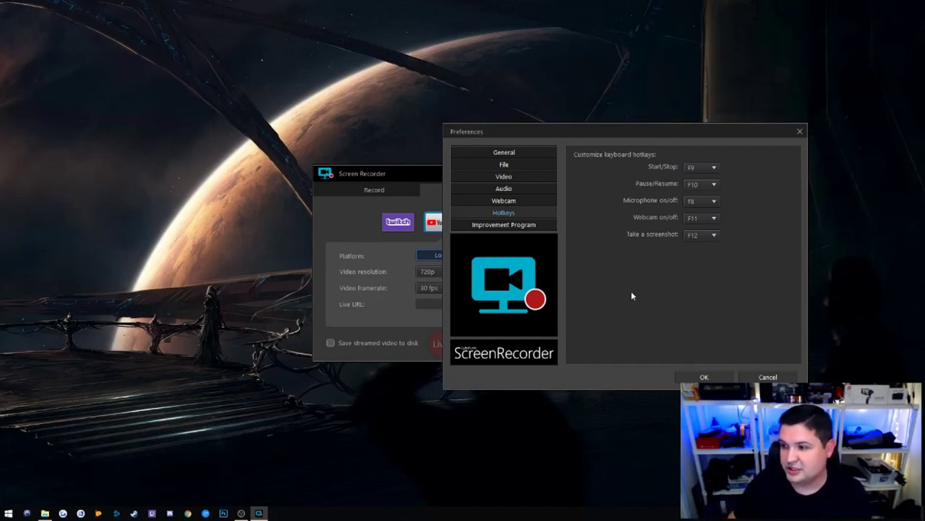
{"action": "left_click", "coordinate": [535, 226]}
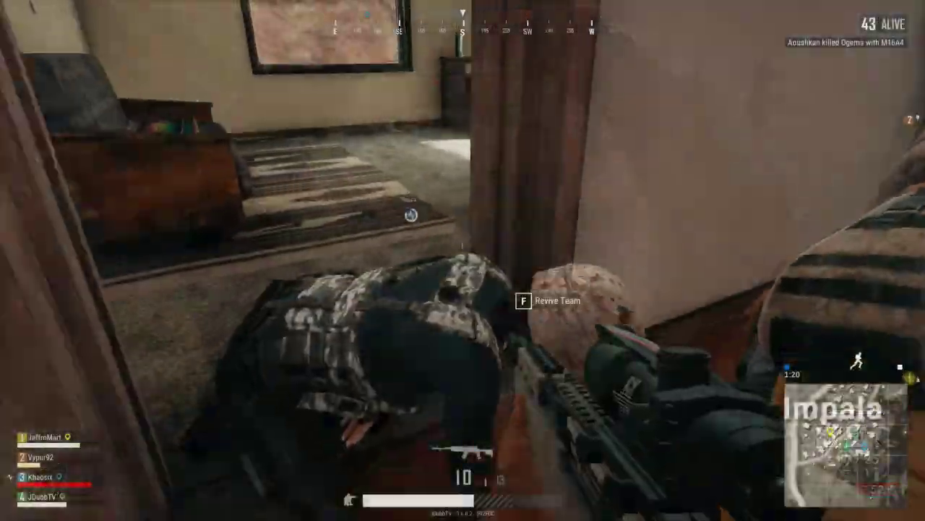
{"action": "key", "text": "Tab"}
{"action": "key", "text": "Tab"}
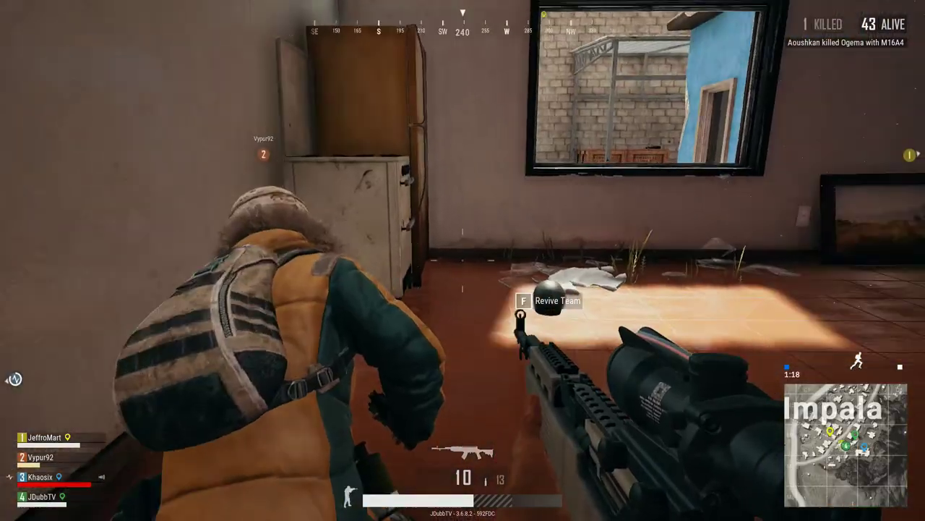
{"action": "key", "text": "w"}
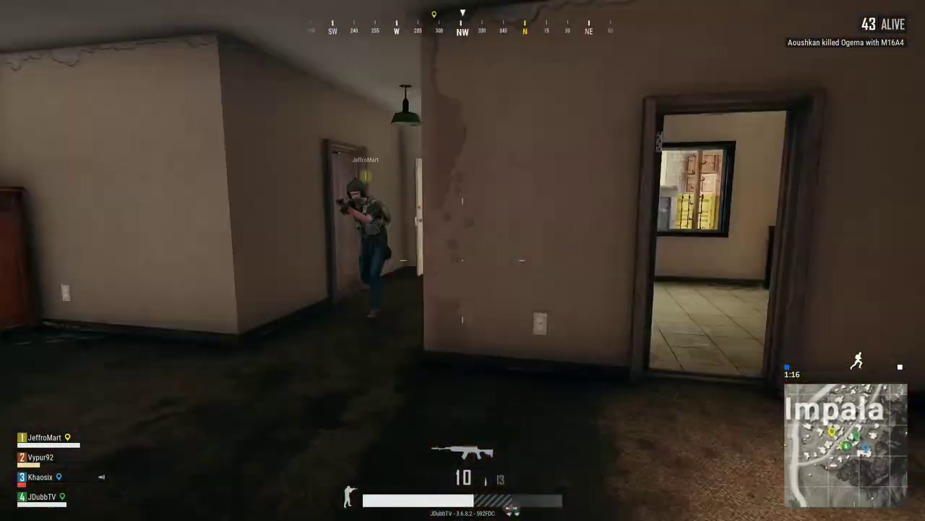
{"action": "key", "text": "w"}
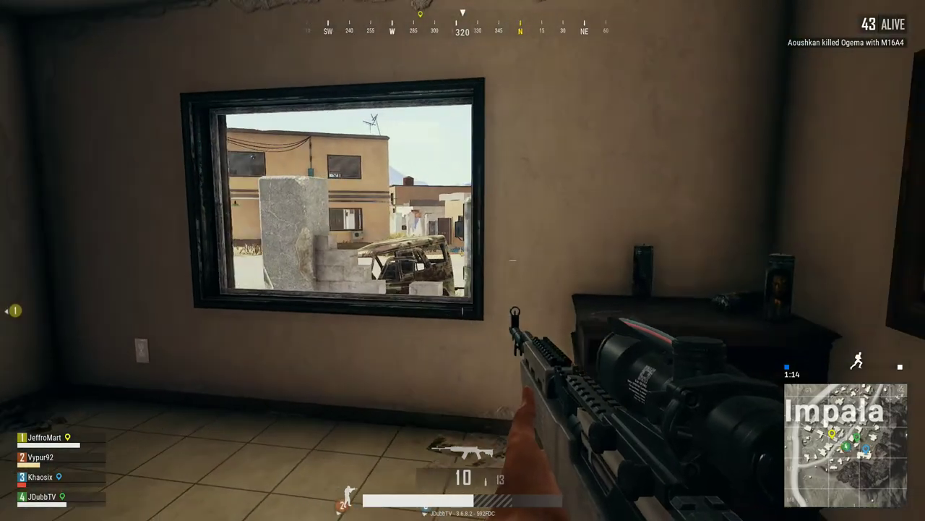
{"action": "key", "text": "w"}
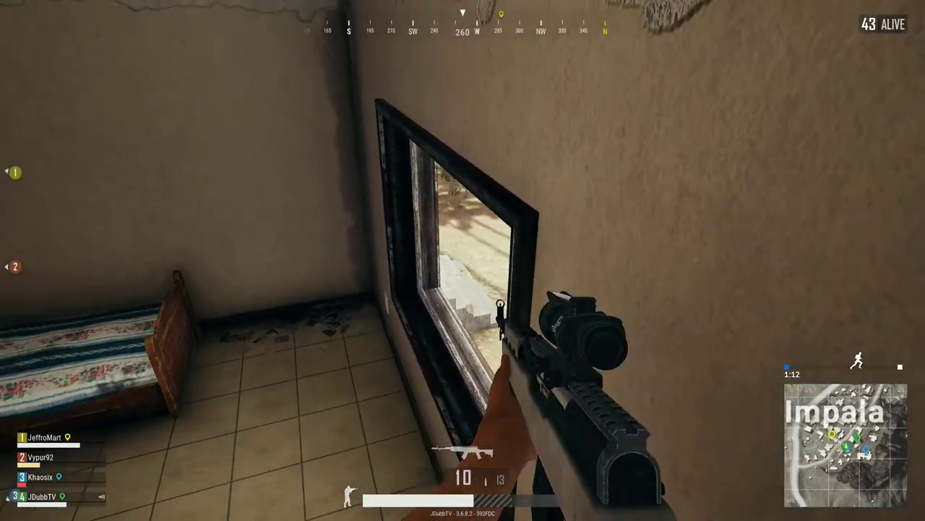
{"action": "key", "text": "w"}
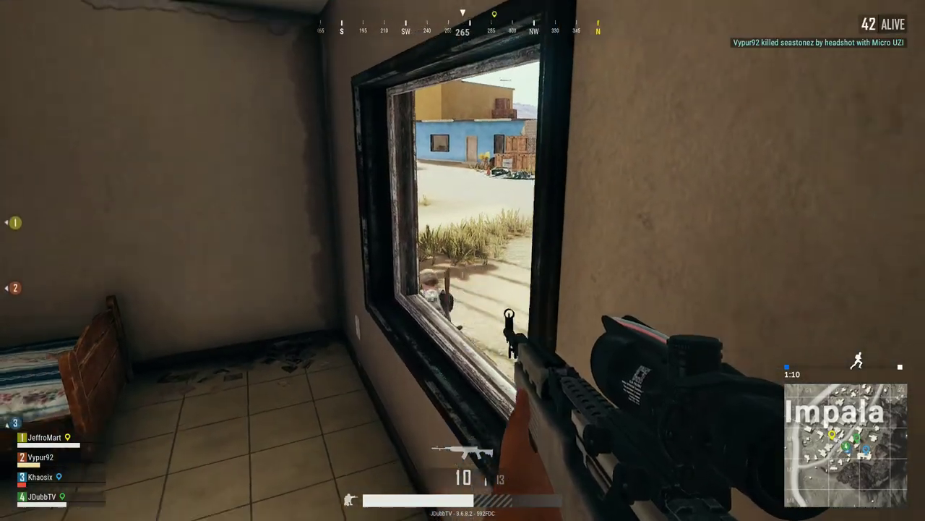
{"action": "left_click", "coordinate": [463, 260]}
{"action": "left_click", "coordinate": [463, 260]}
{"action": "key", "text": "w"}
{"action": "right_click", "coordinate": [462, 260]}
{"action": "left_click", "coordinate": [463, 260]}
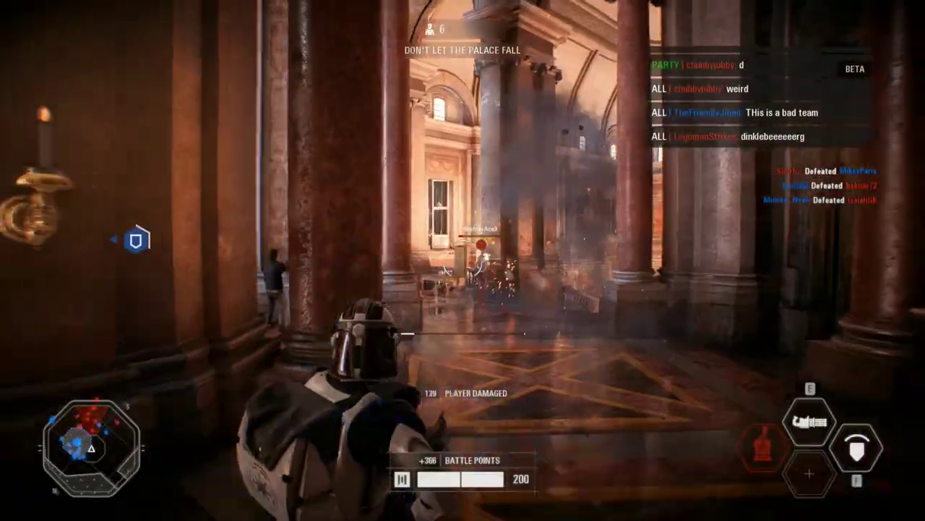
{"action": "left_click", "coordinate": [463, 260]}
{"action": "left_click", "coordinate": [463, 260]}
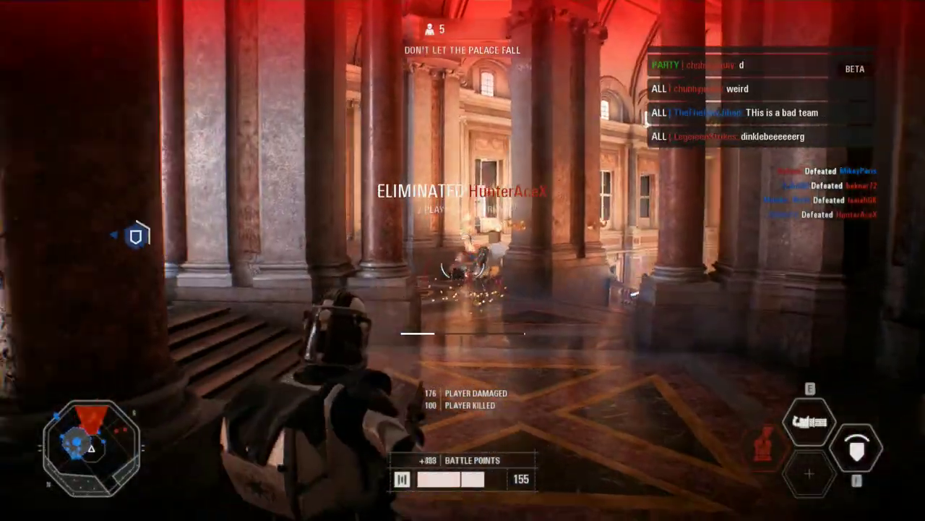
{"action": "key", "text": "w"}
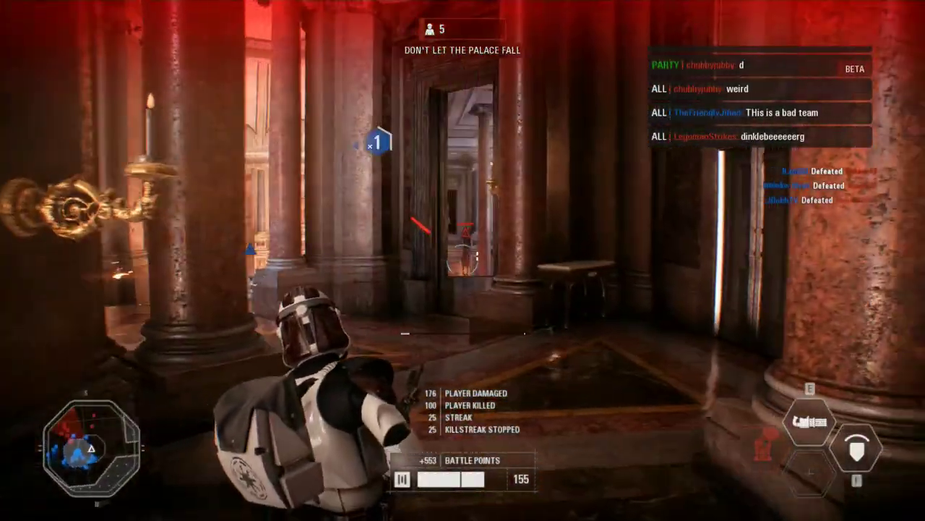
{"action": "left_click", "coordinate": [463, 260]}
{"action": "left_click", "coordinate": [463, 260]}
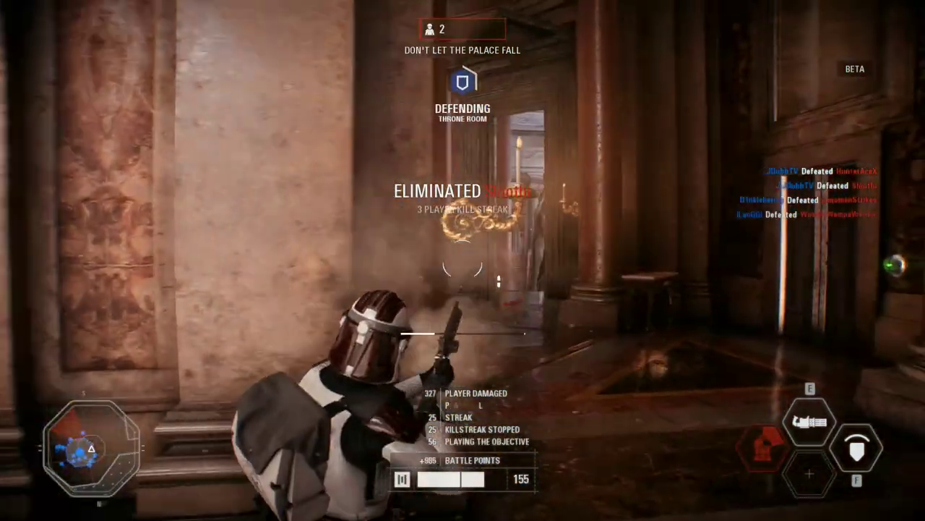
{"action": "key", "text": "a"}
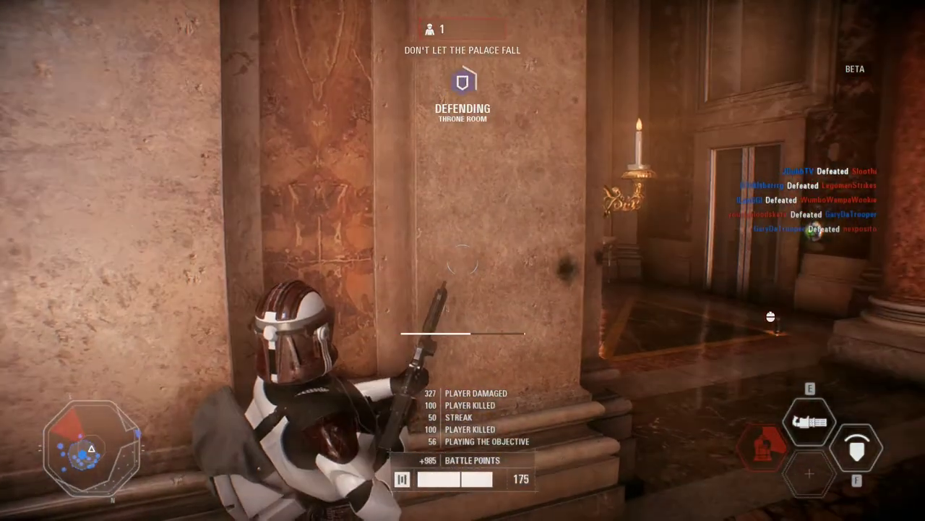
{"action": "key", "text": "d"}
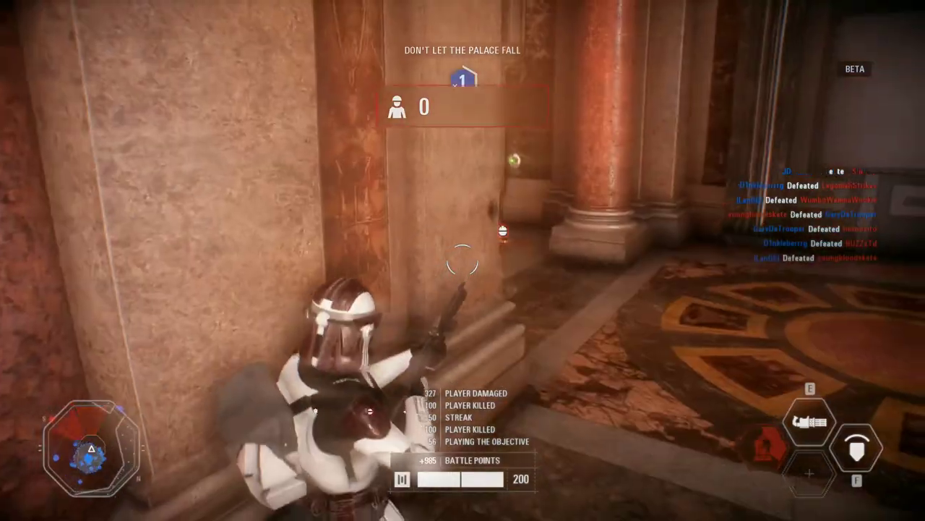
{"action": "left_click", "coordinate": [462, 260]}
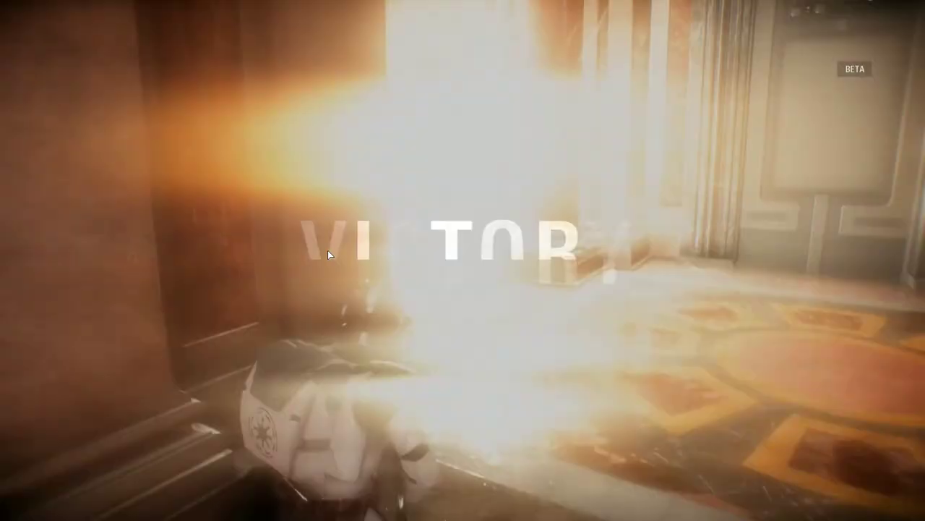